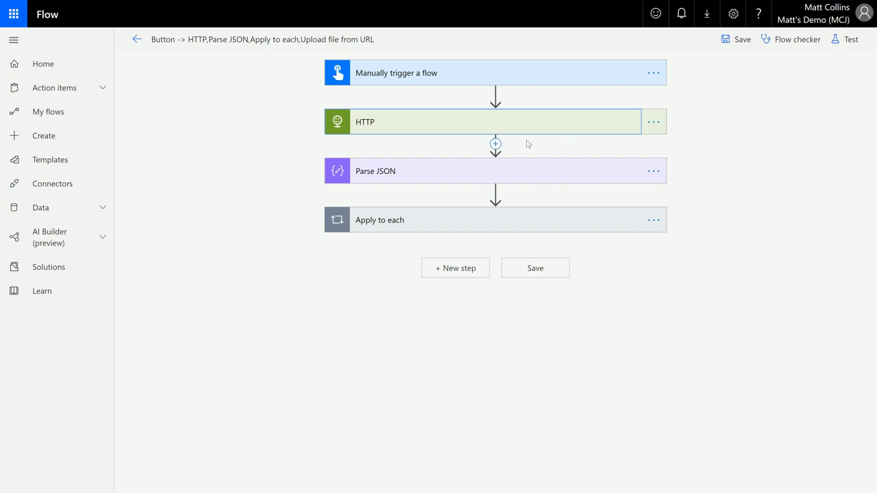
left_click(464, 274)
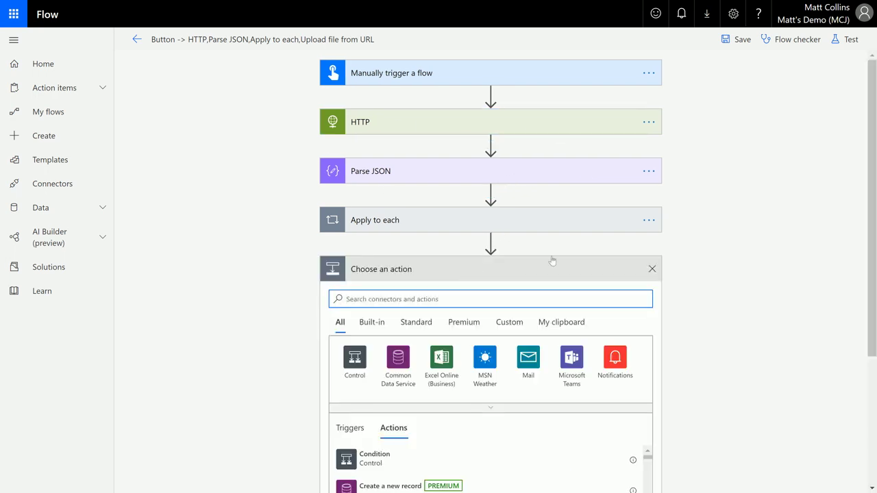
left_click(379, 267)
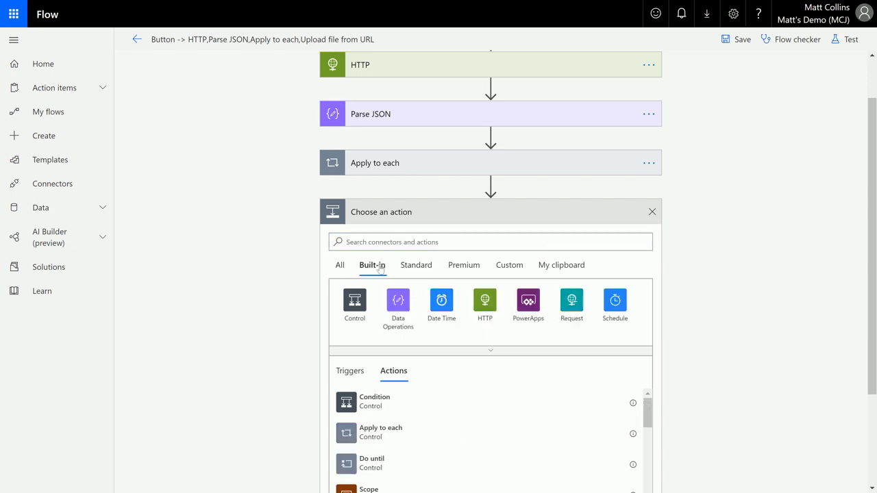
left_click(482, 308)
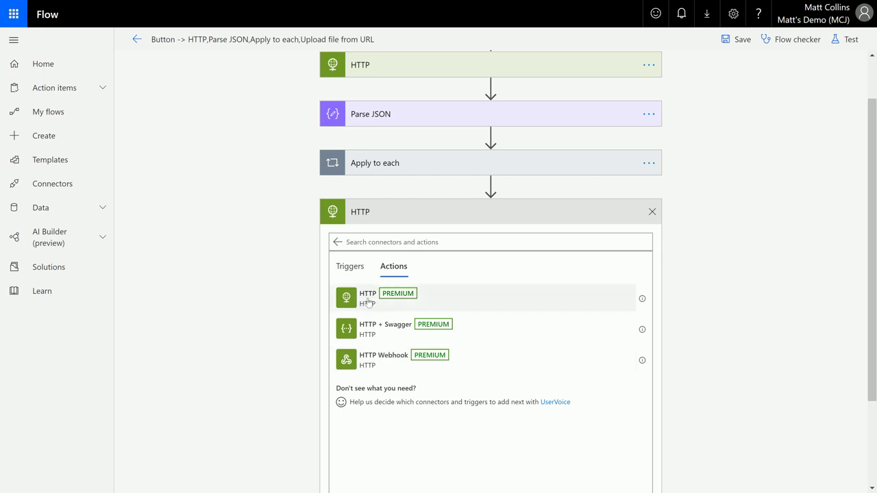
left_click(339, 244)
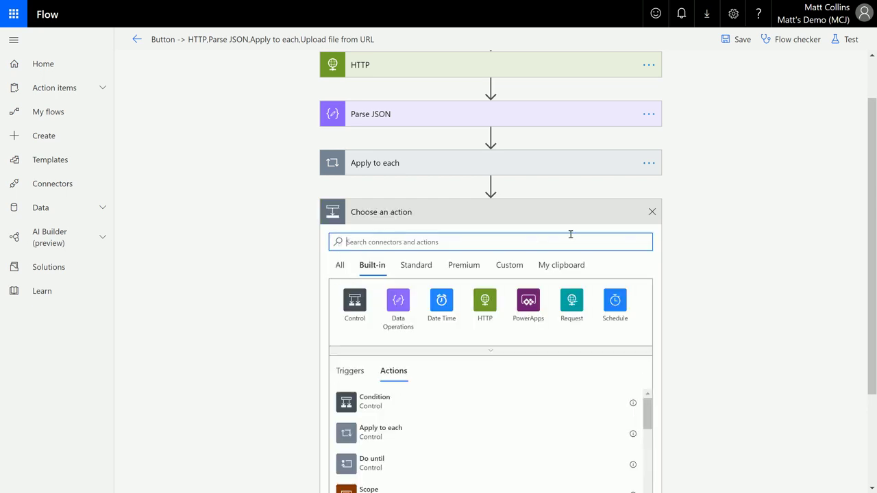
left_click(653, 212)
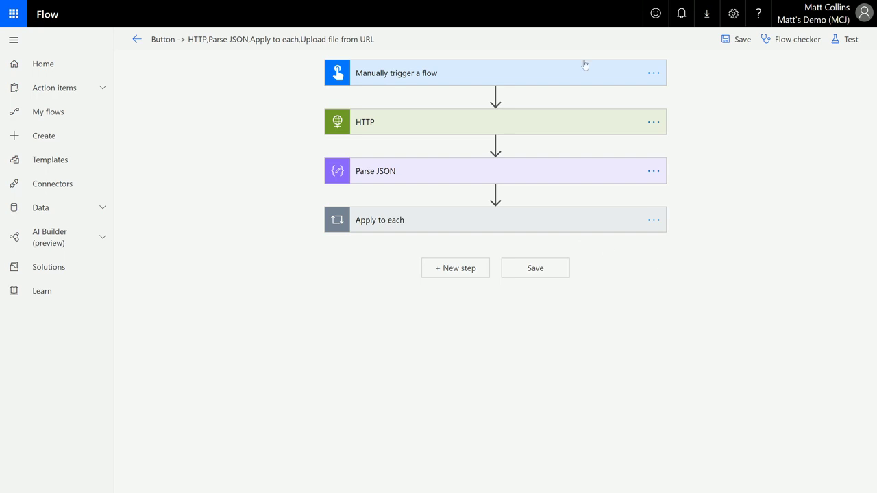
- Expand the HTTP action and review its request settings, method choices, advanced options and authentication types
left_click(454, 122)
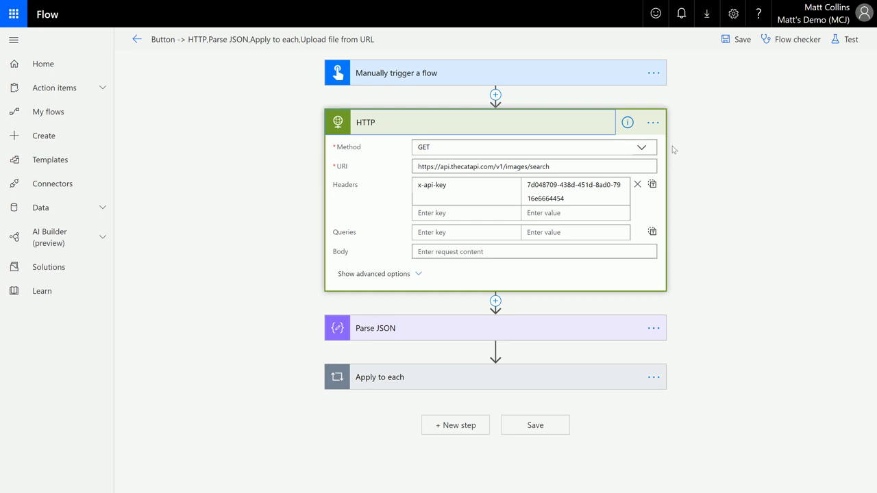
left_click(645, 147)
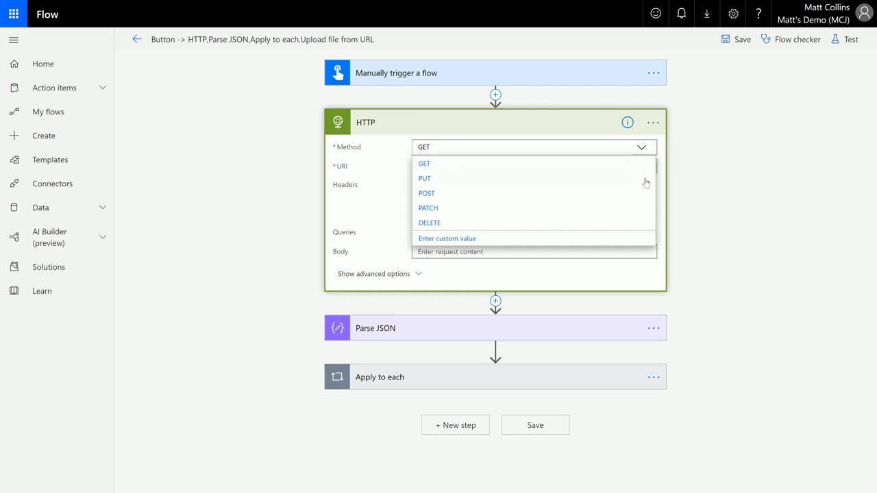
left_click(699, 150)
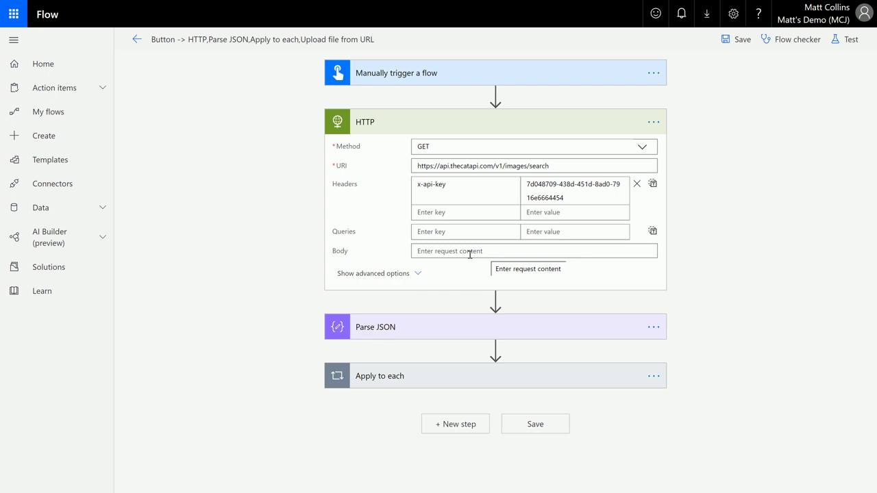
left_click(393, 274)
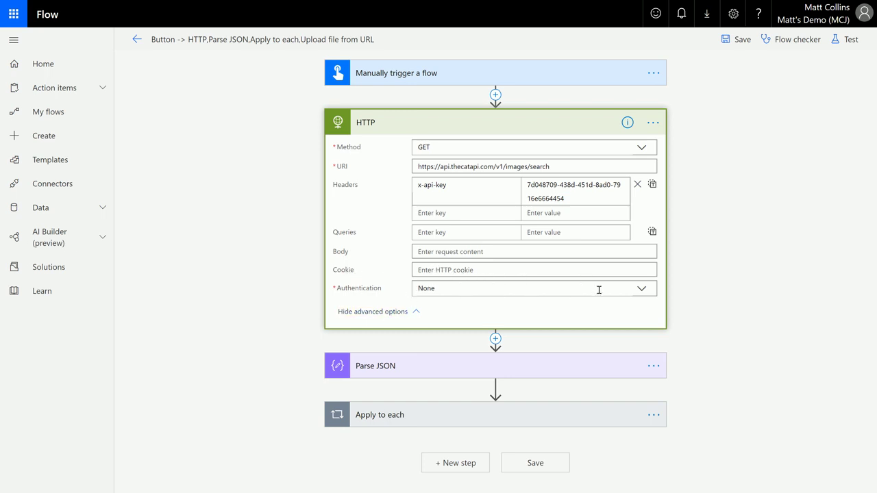
left_click(642, 288)
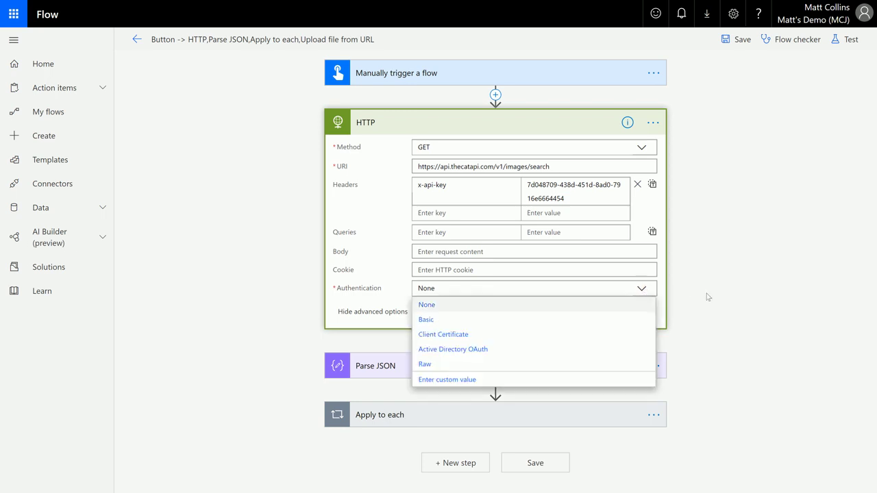
left_click(698, 283)
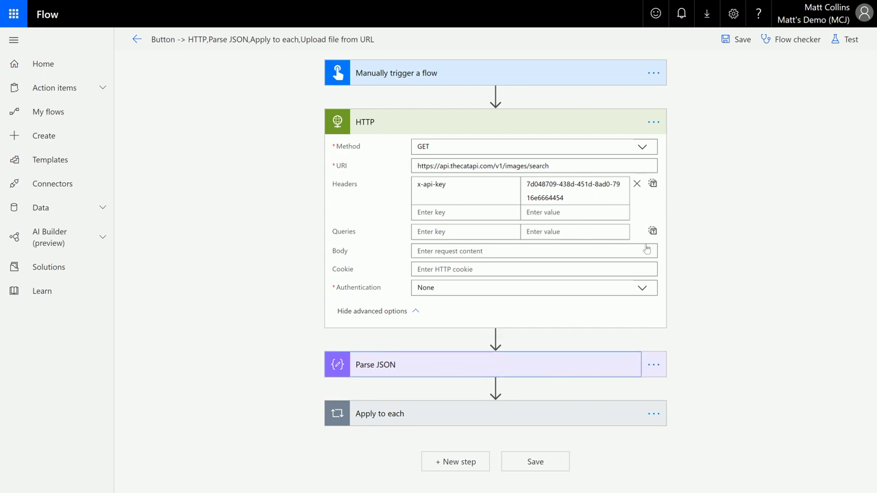
- Review the Parse JSON action's content and schema, and collapse it again
left_click(618, 372)
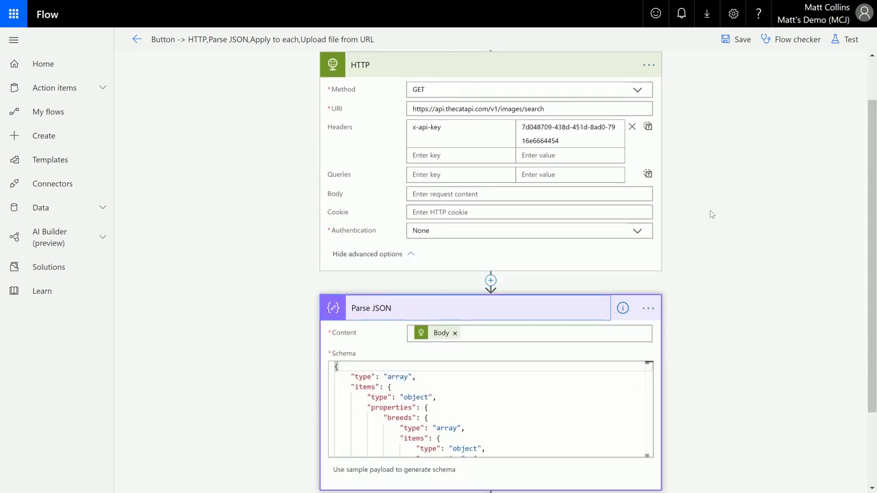
scroll(711, 215, "down", 1)
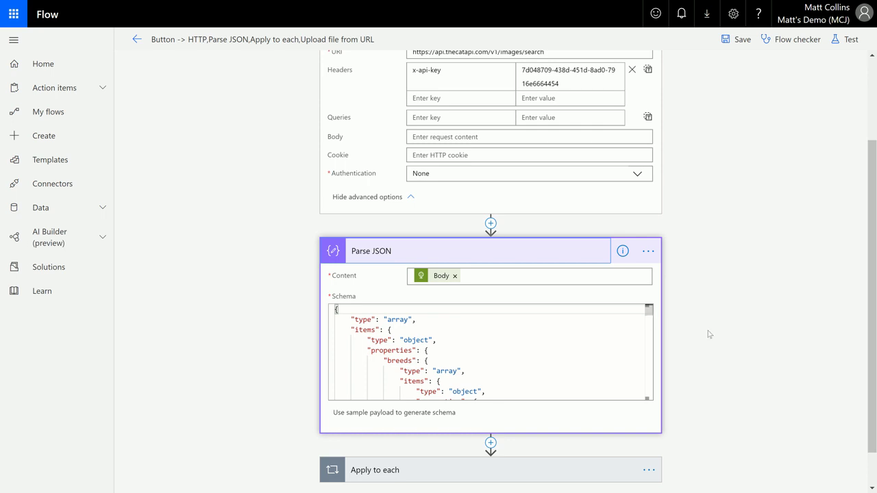
left_click(582, 253)
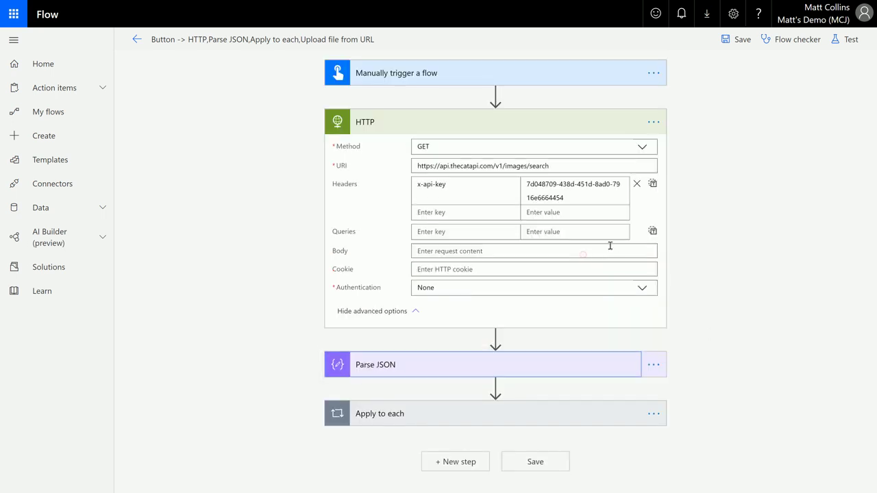
- Expand the Apply to each loop and its Upload file from URL action to review the source, destination path and overwrite settings
left_click(503, 416)
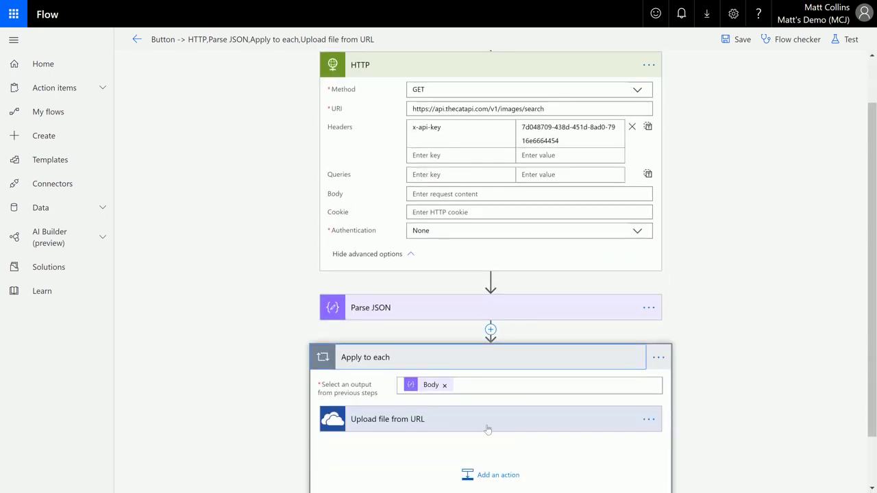
left_click(455, 424)
scroll(688, 284, "up", 1)
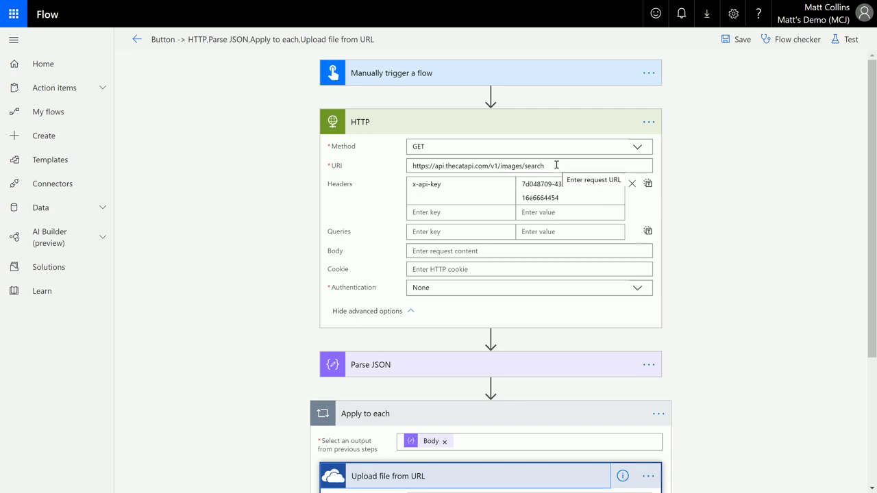
scroll(548, 206, "down", 1)
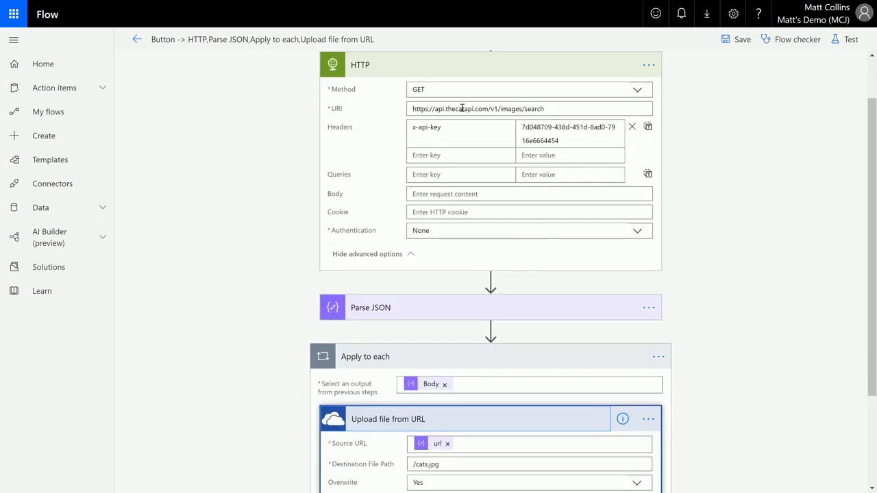
scroll(501, 312, "down", 2)
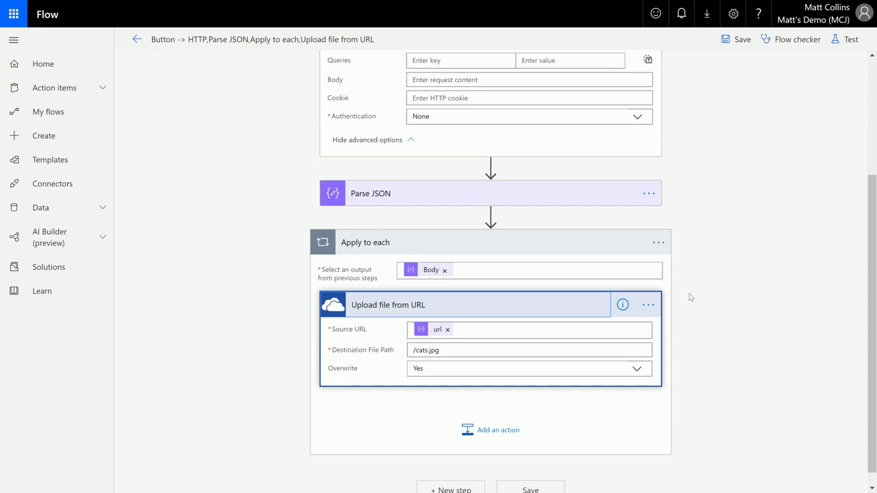
- Save the flow and run a test with the trigger action performed manually
left_click(739, 39)
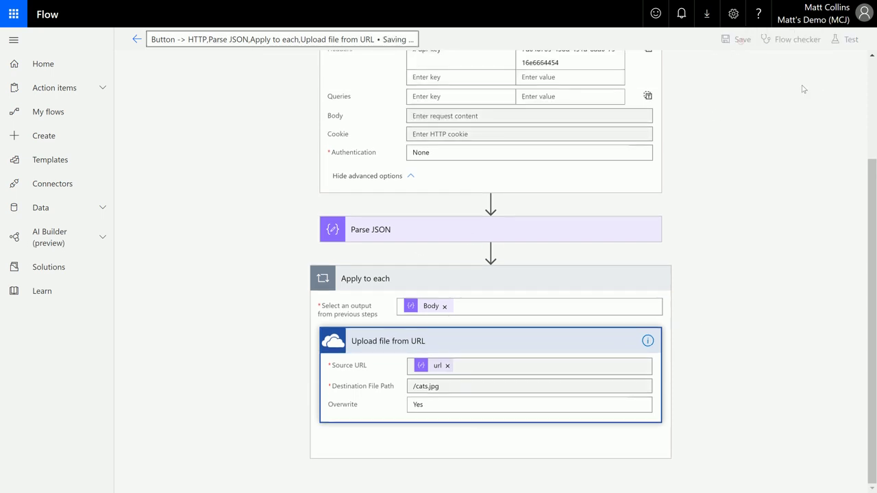
left_click(850, 42)
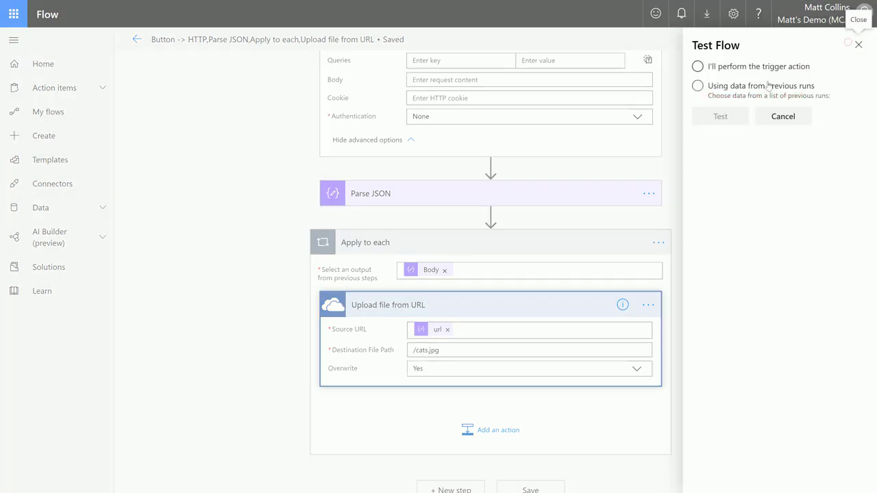
left_click(729, 67)
left_click(740, 118)
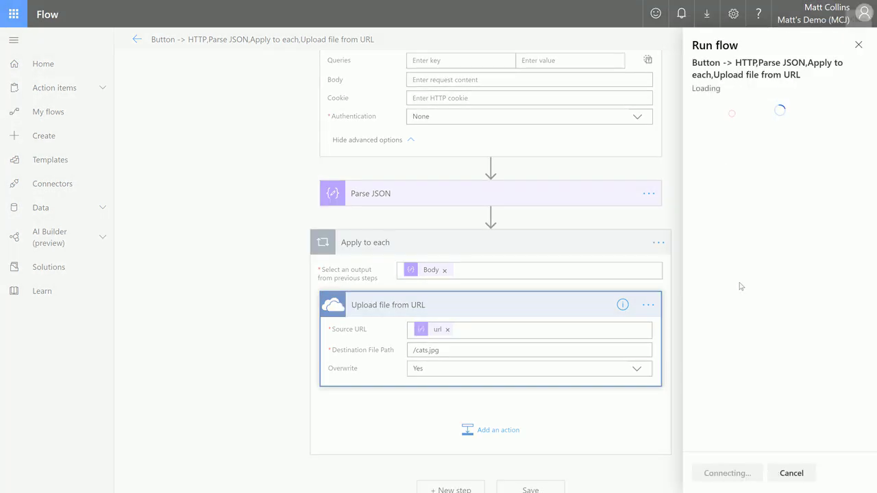
left_click(733, 481)
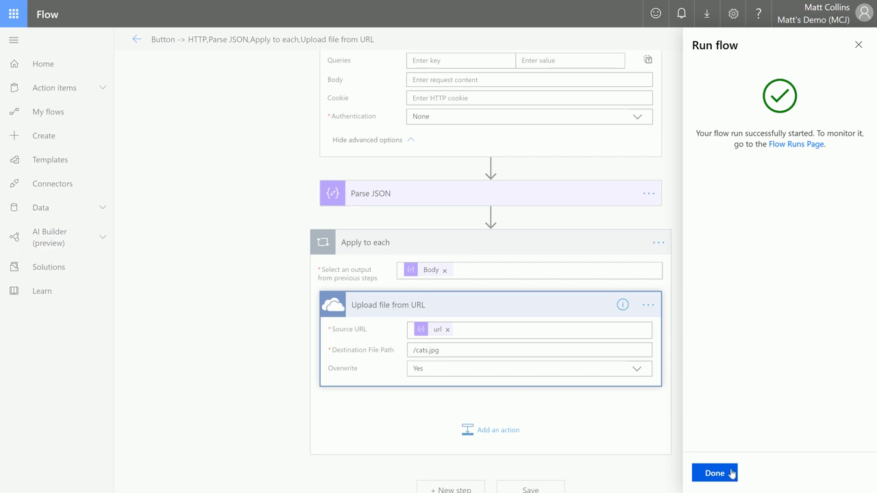
left_click(733, 477)
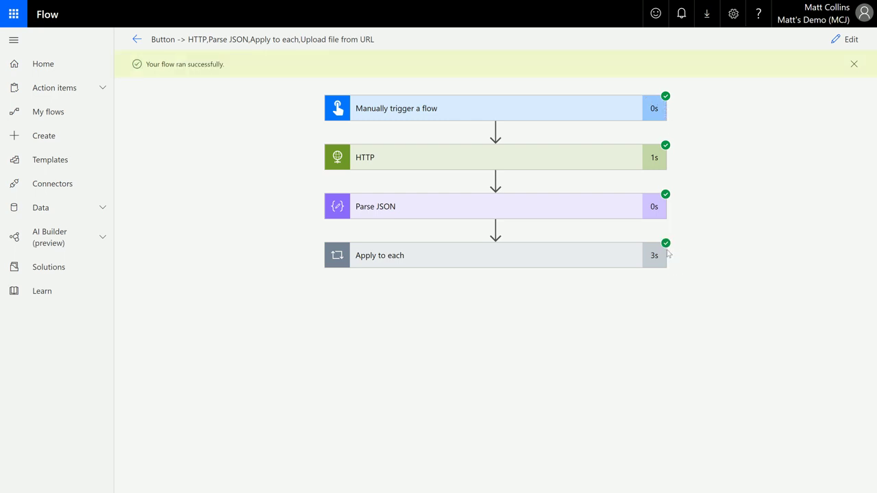
- Examine the HTTP action's inputs, status code, response headers and body in the flow run
left_click(576, 159)
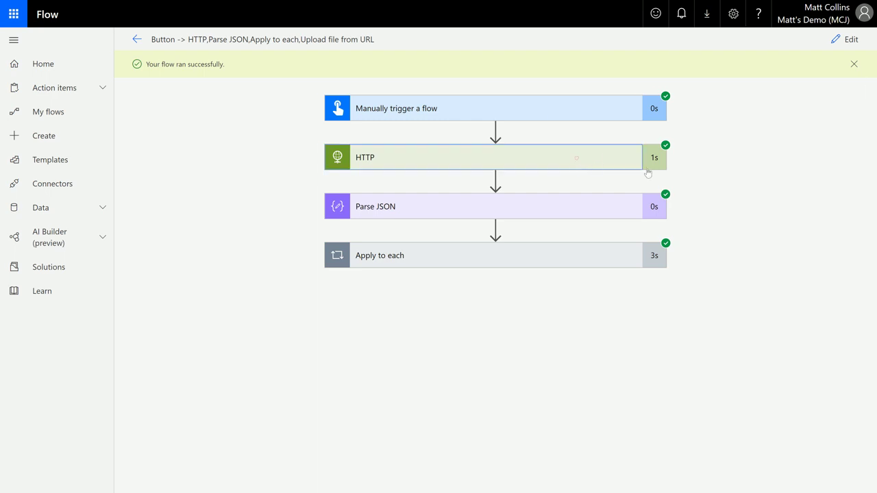
scroll(484, 306, "down", 1)
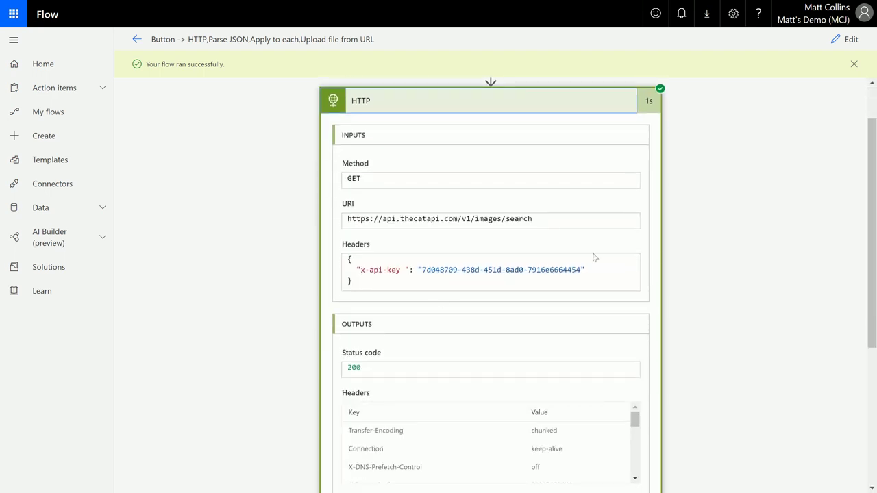
scroll(685, 256, "down", 1)
scroll(685, 256, "down", 2)
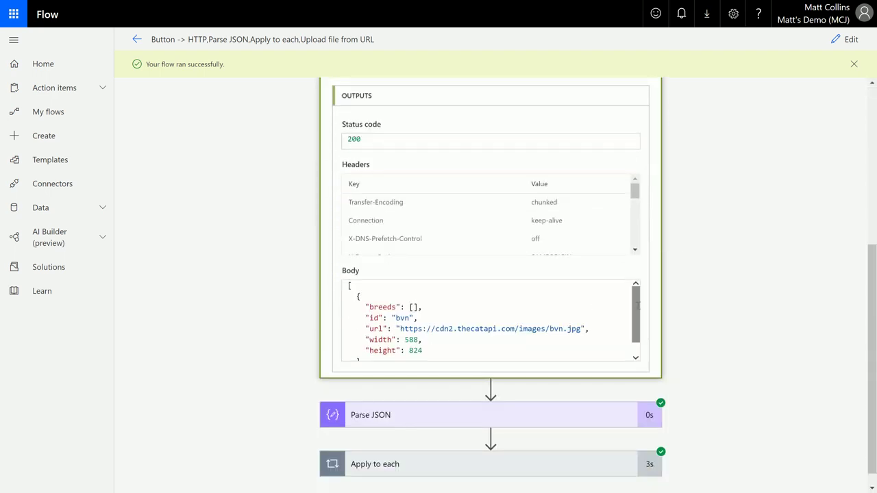
scroll(634, 322, "down", 1)
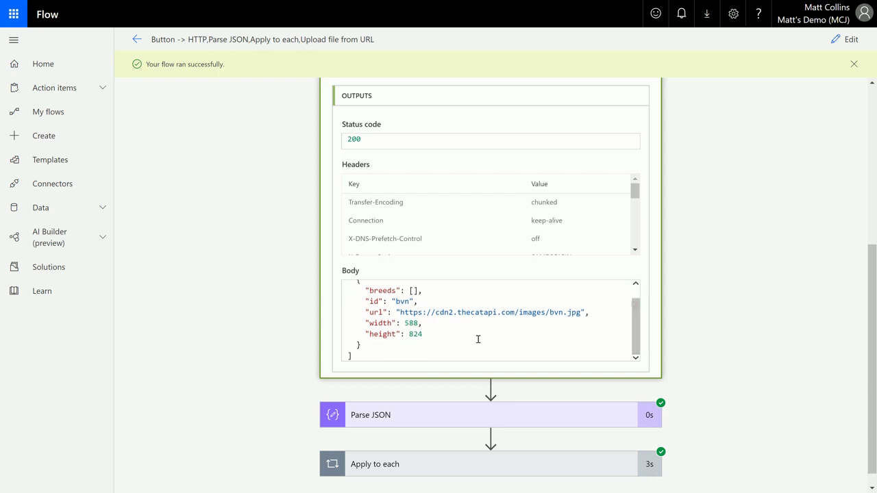
scroll(685, 288, "down", 1)
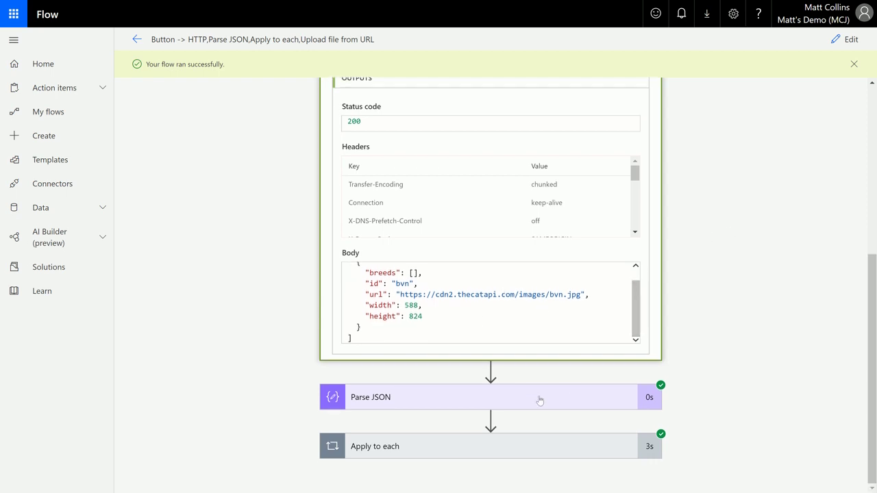
- Examine the Parse JSON action's input content, schema and output body in the flow run
left_click(539, 396)
scroll(689, 277, "down", 4)
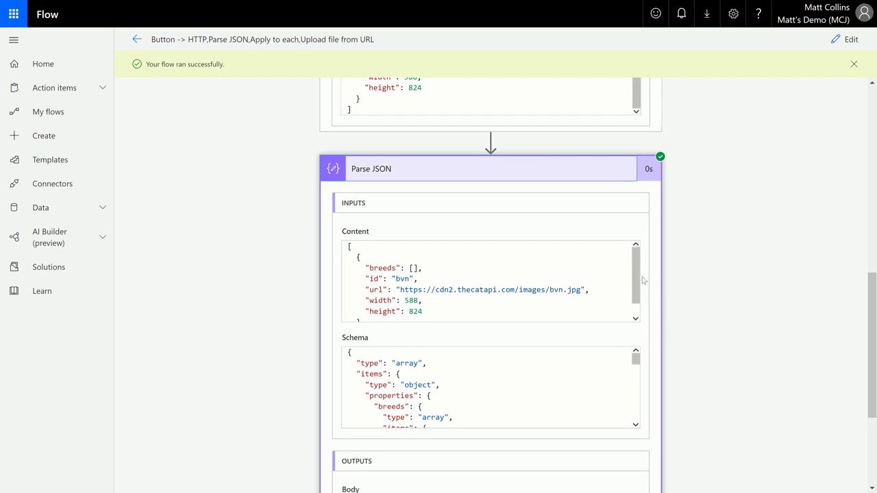
scroll(635, 282, "down", 1)
scroll(632, 274, "up", 1)
scroll(695, 225, "down", 3)
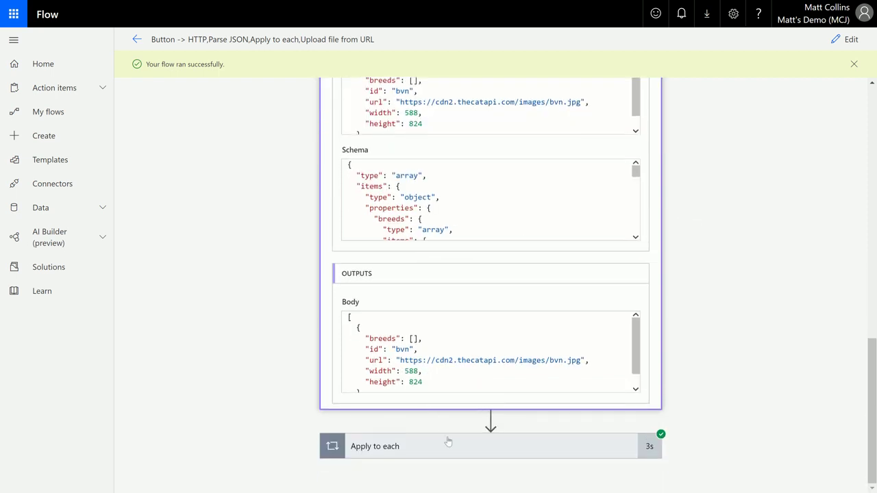
- Examine the inputs and outputs of the Upload file from URL action inside the Apply to each loop of the run
left_click(451, 446)
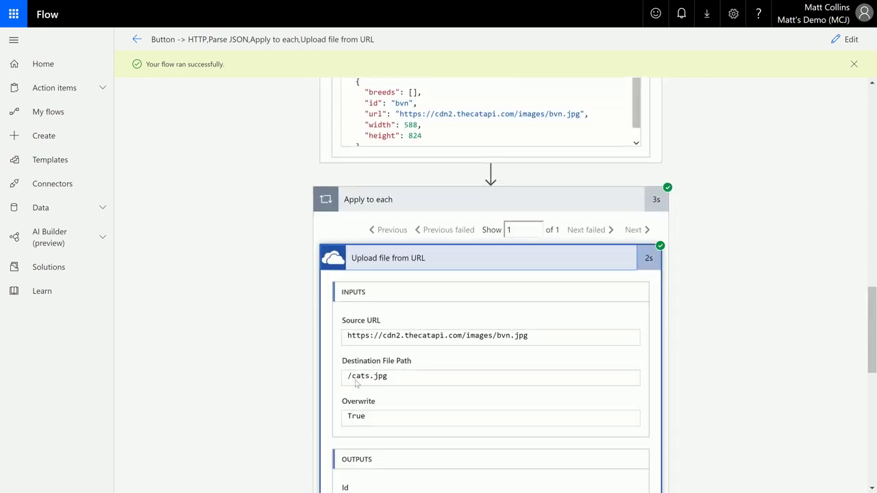
scroll(343, 387, "down", 1)
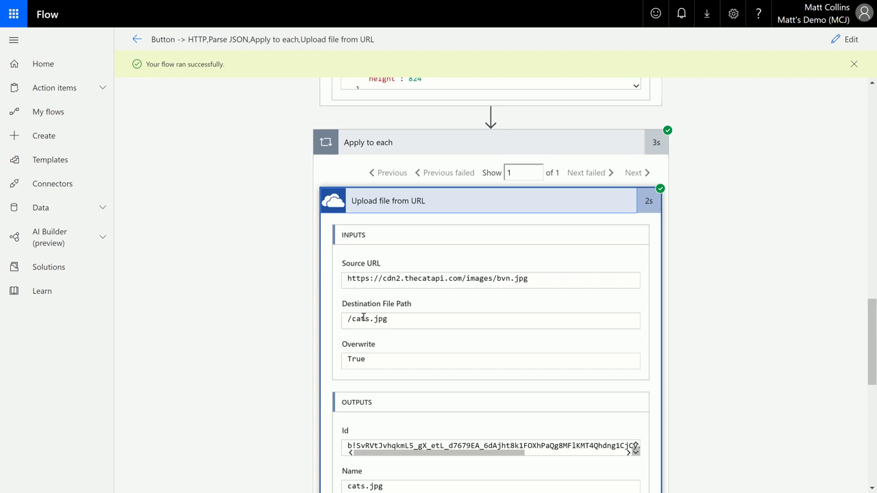
scroll(562, 321, "down", 2)
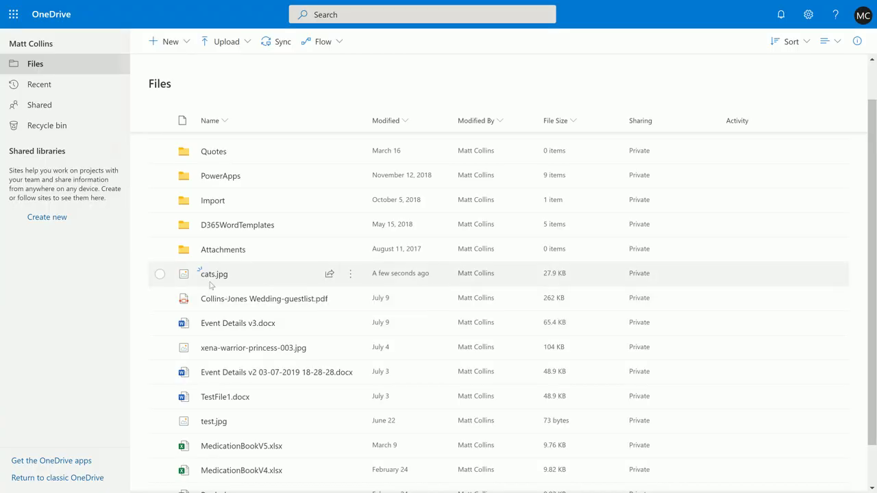
- Switch to the OneDrive file list and open the uploaded cats.jpg image
mouse_move(232, 279)
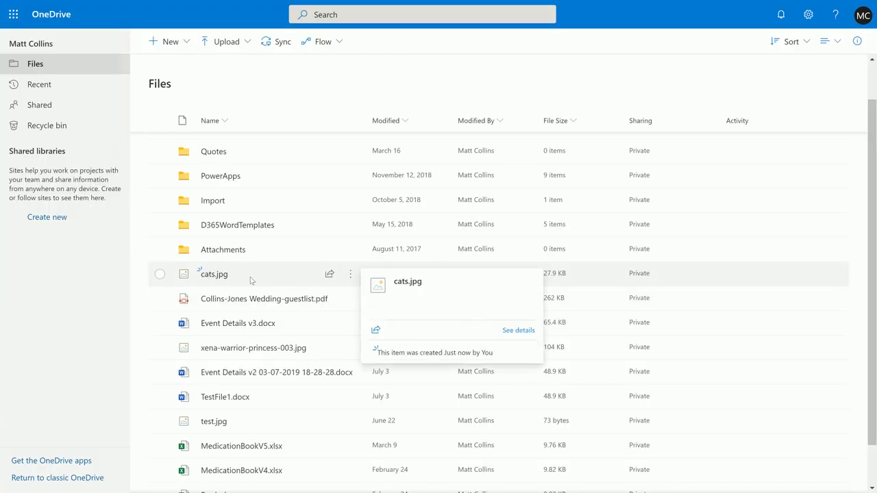
left_click(216, 275)
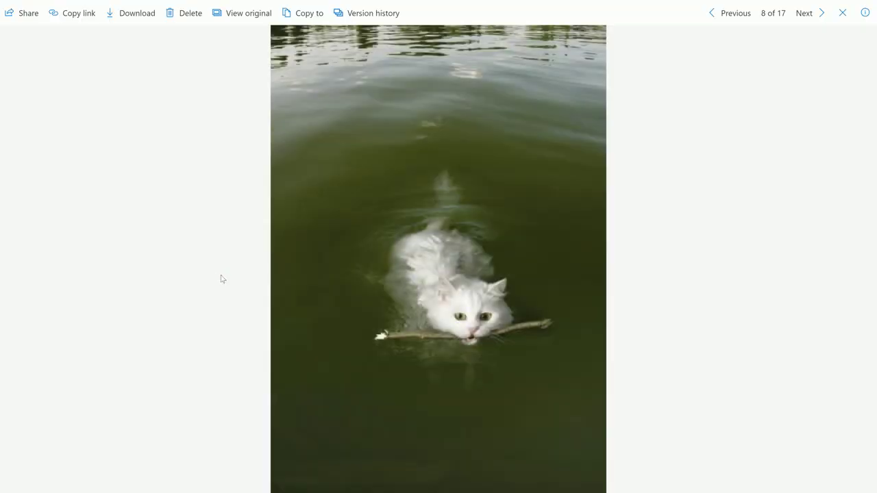